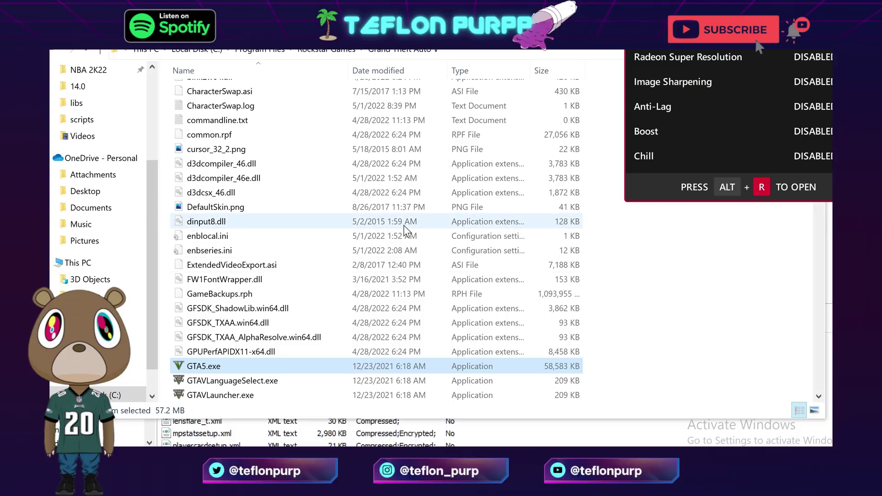
Place the Steam - Downgrade GTA archive window beside the Grand Theft Auto V folder.
scroll(457, 235, up, 3)
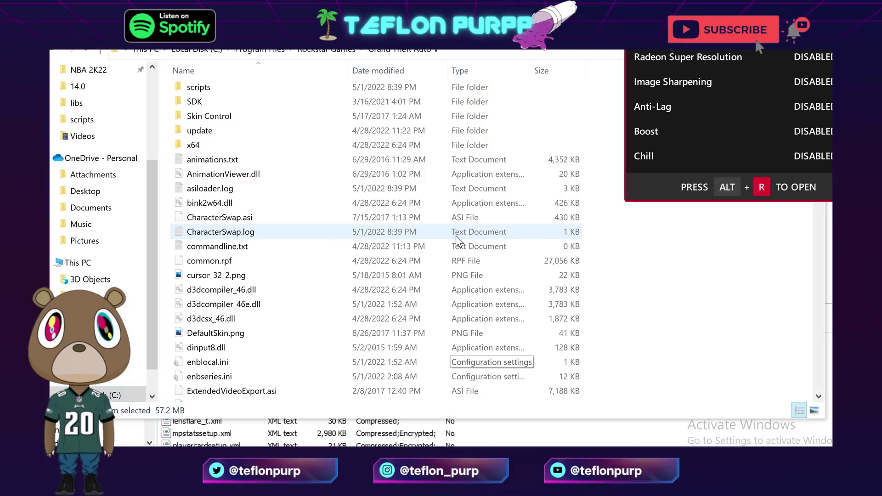
scroll(439, 232, up, 3)
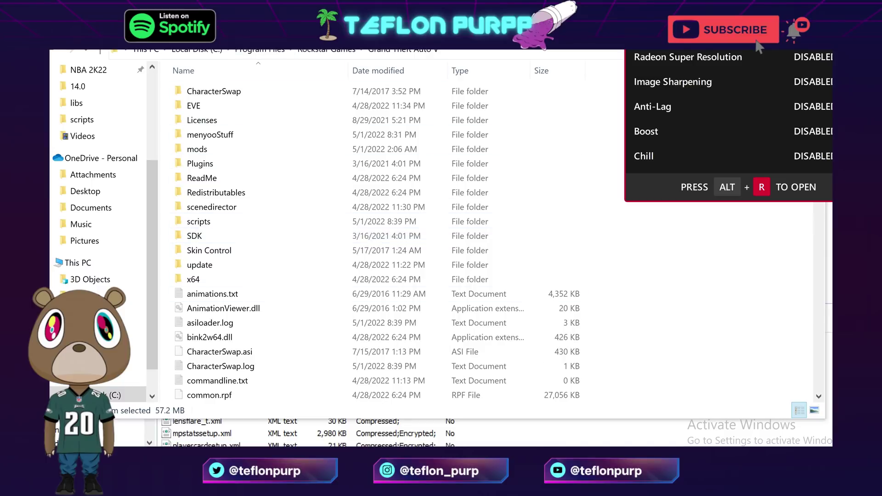
mouse_move(524, 452)
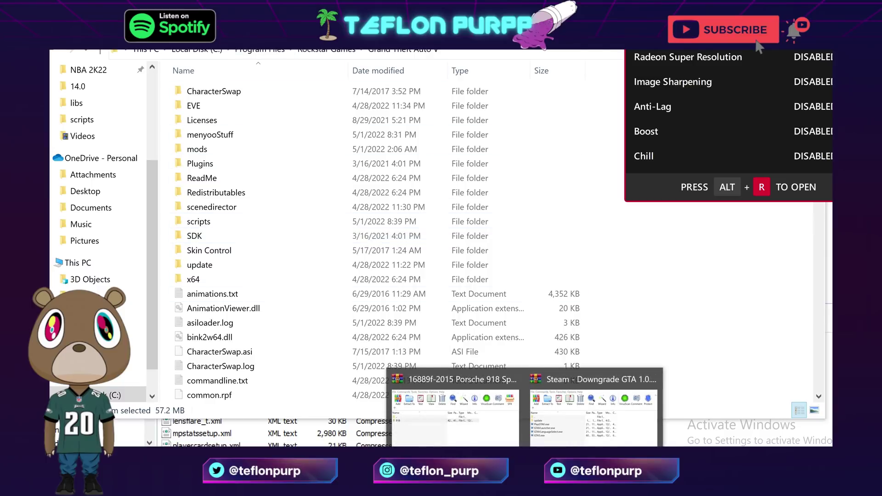
click(635, 407)
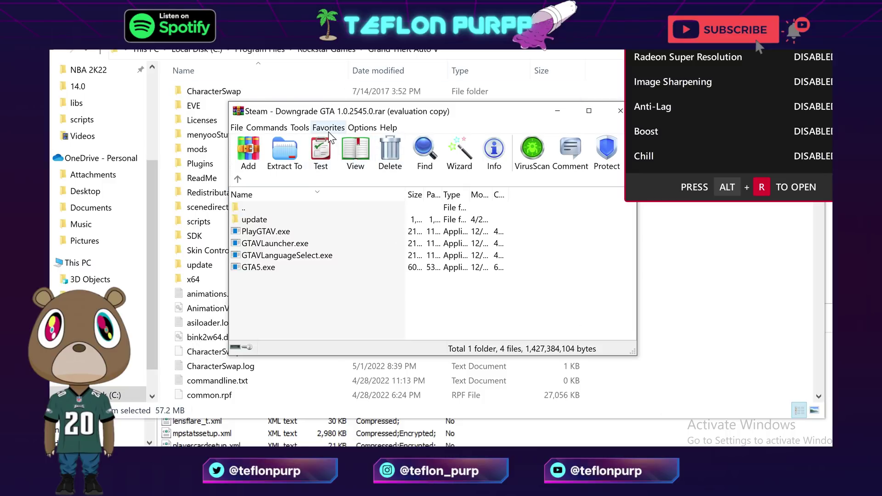
drag(327, 111, 612, 117)
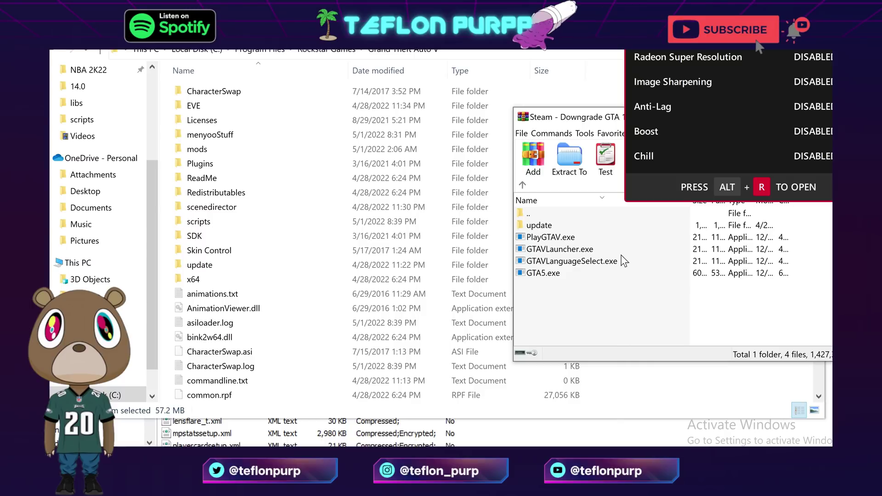
Copy the four GTA executables from the archive into the game folder, replacing the existing files.
click(588, 223)
drag(614, 299, 381, 267)
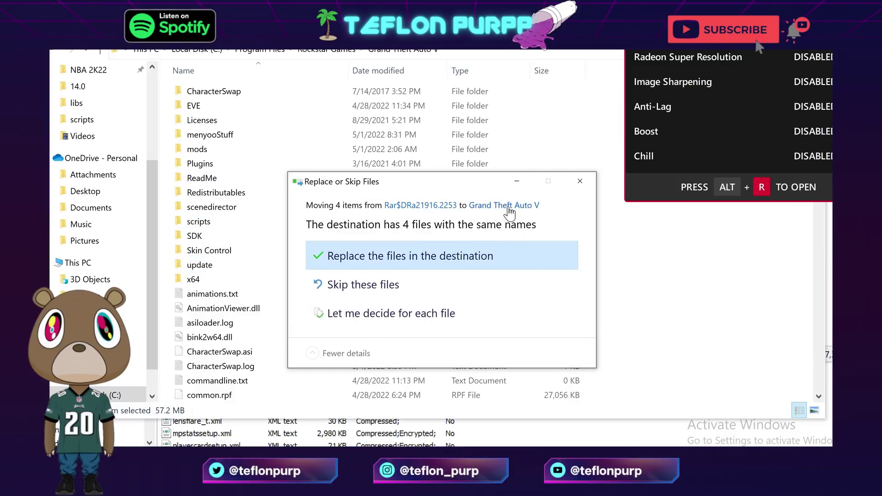
click(579, 181)
click(679, 299)
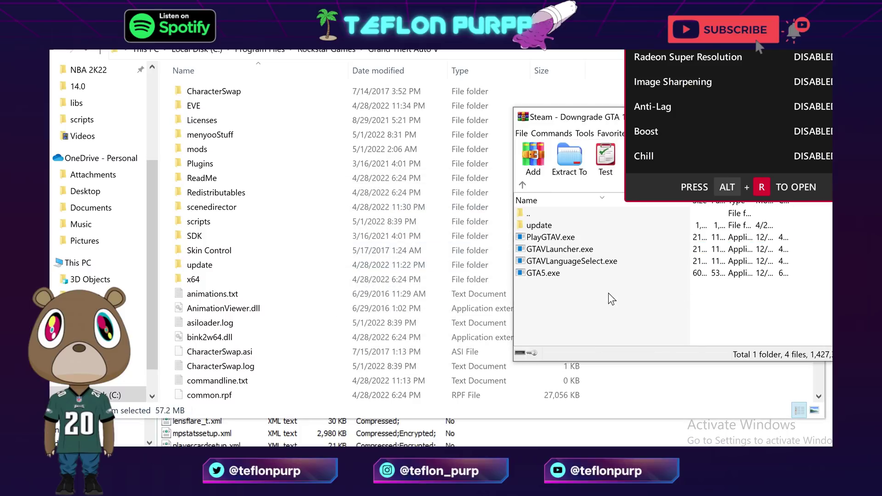
Open the update folder in both the archive and the Grand Theft Auto V directory.
double_click(569, 227)
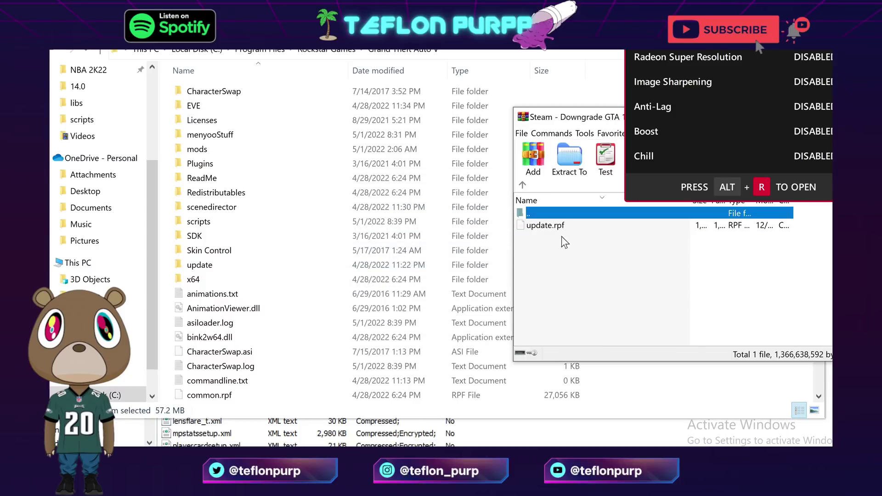
double_click(310, 271)
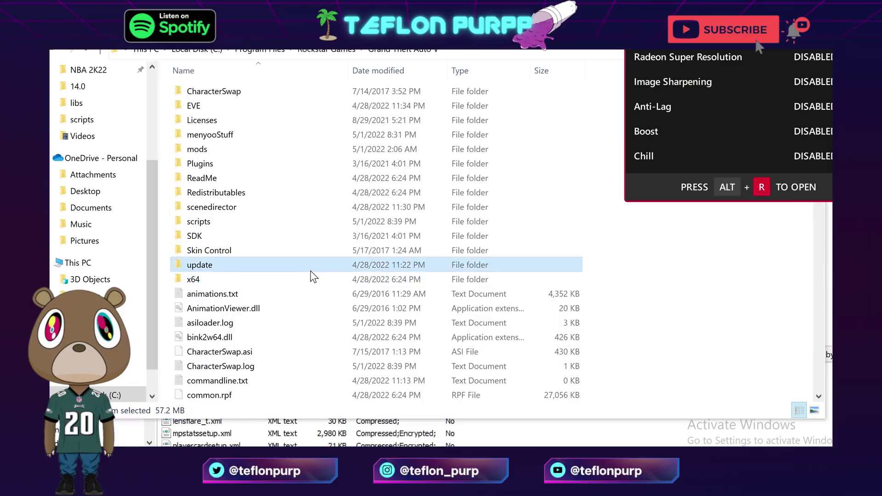
click(396, 54)
double_click(213, 265)
key(alt+Tab)
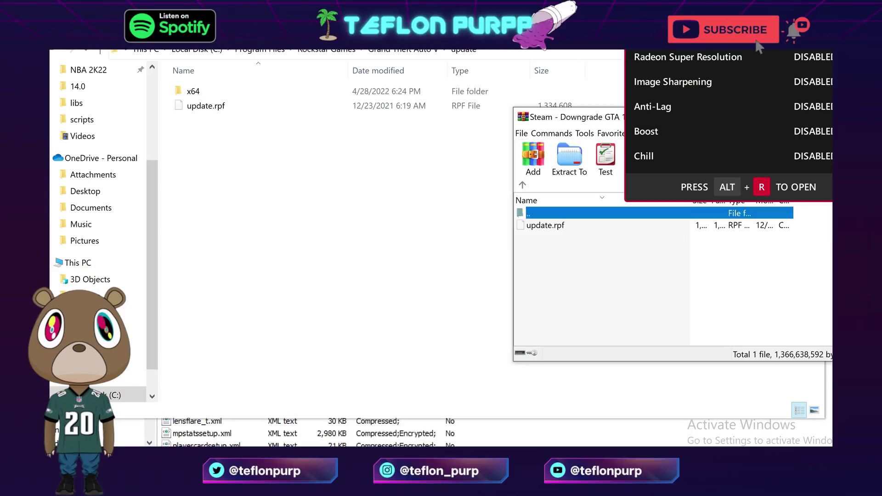
Copy update.rpf into the game's update folder, replacing the existing file, and return to the archive's top level.
drag(535, 225, 256, 204)
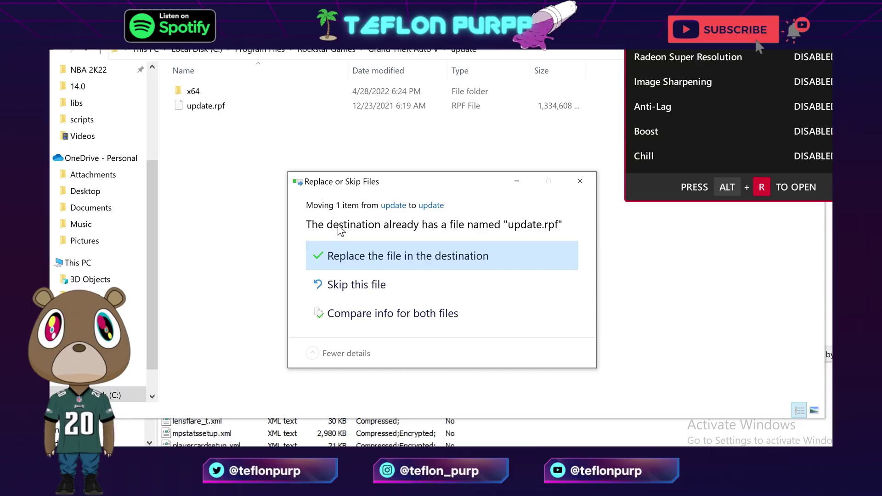
click(579, 181)
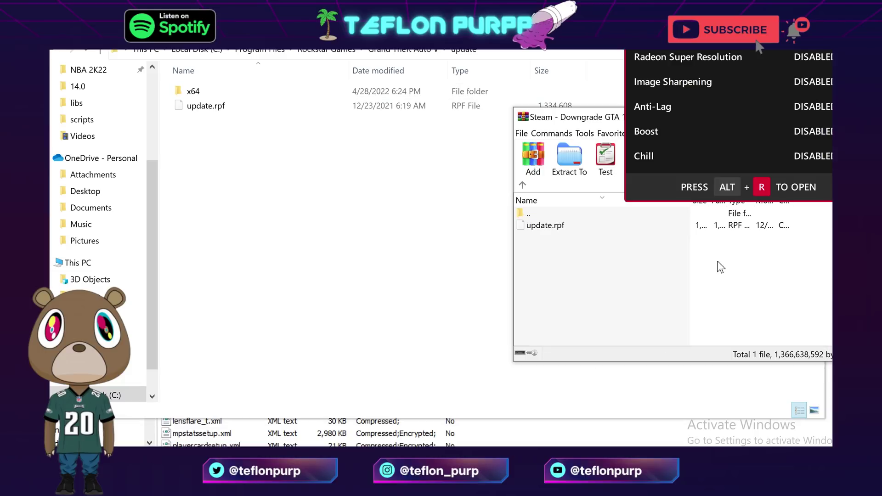
click(523, 185)
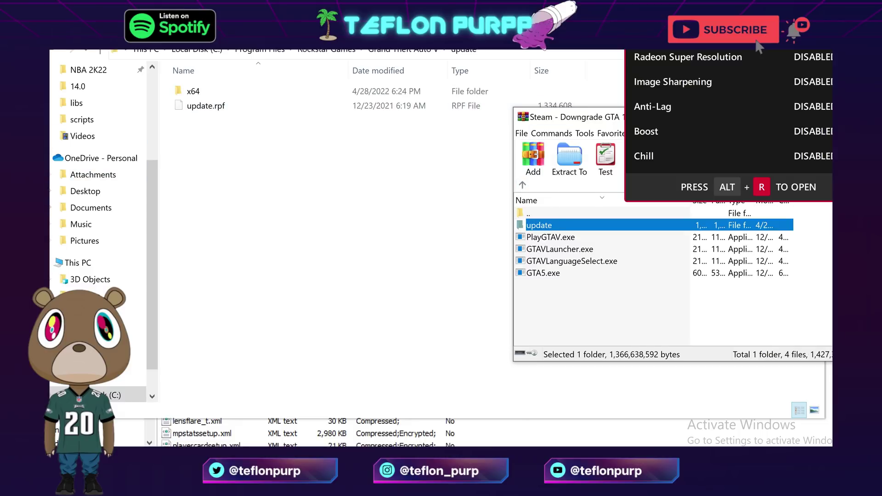
key(super)
Launch Rockstar Games Launcher, disable Grand Theft Auto V's automatic updates, and return to the Games page.
text(rock)
click(170, 93)
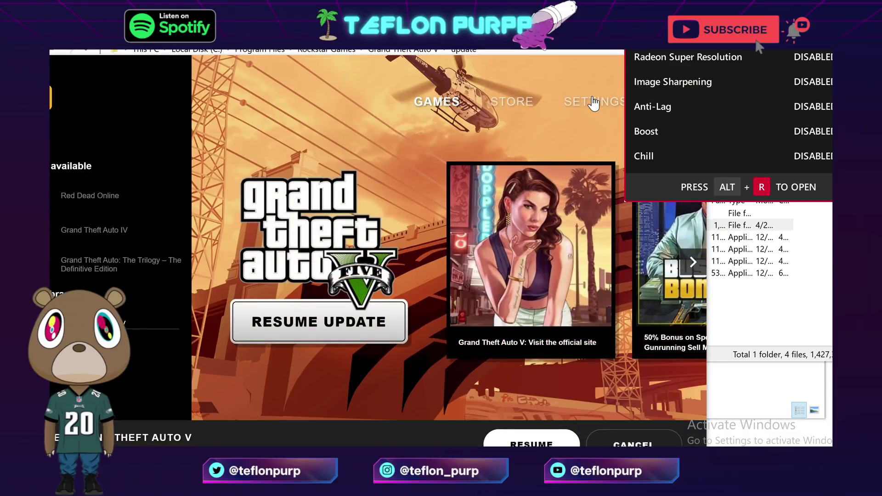
click(577, 102)
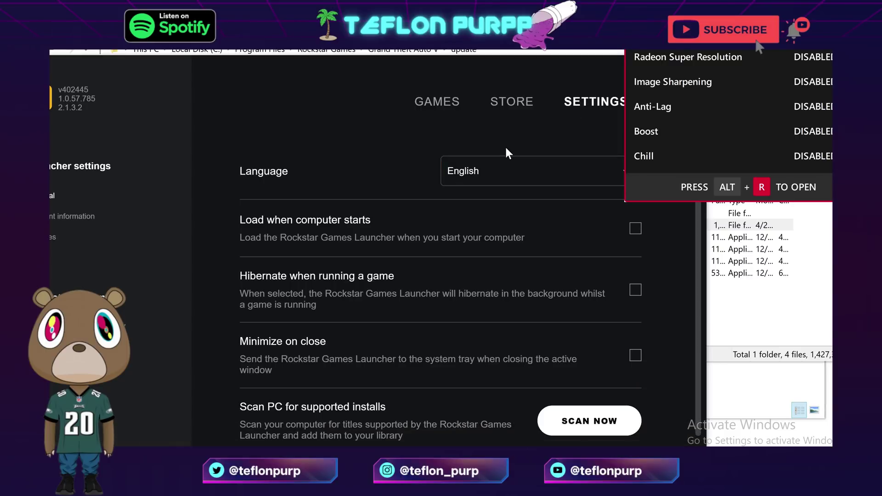
click(498, 169)
click(142, 277)
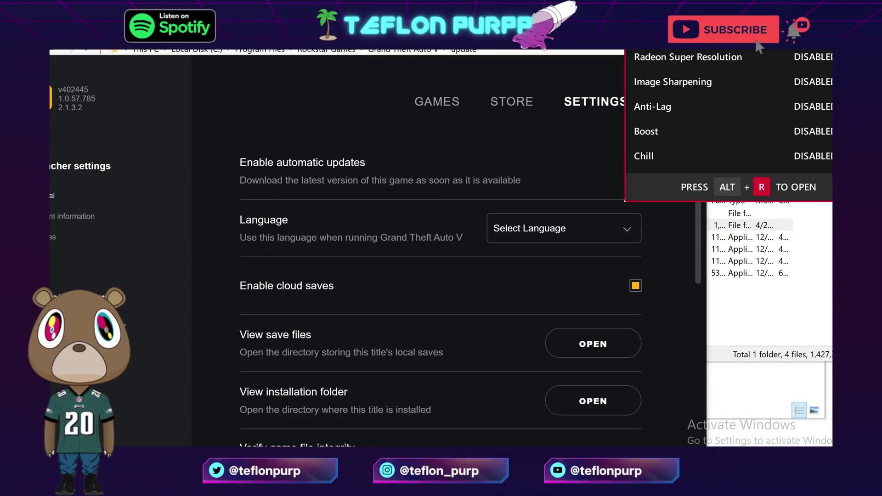
double_click(406, 69)
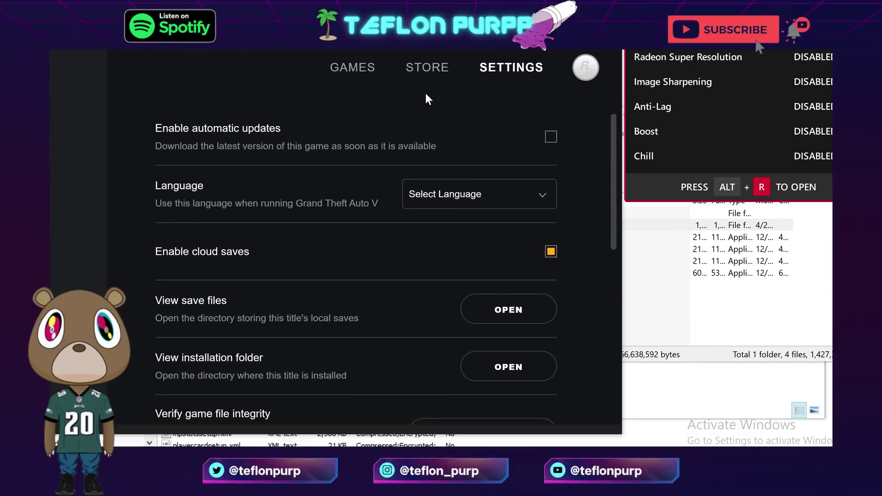
click(370, 70)
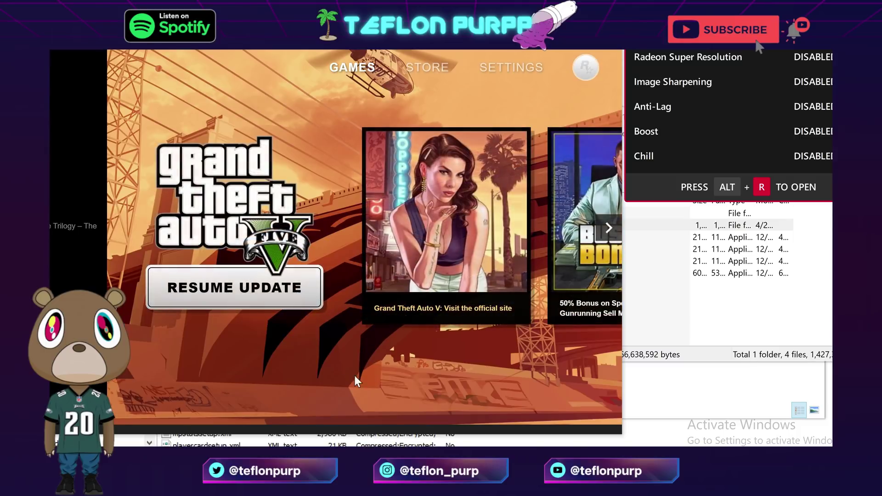
Close the launcher and WinRAR, then select GTA5.exe in the Grand Theft Auto V folder.
click(616, 54)
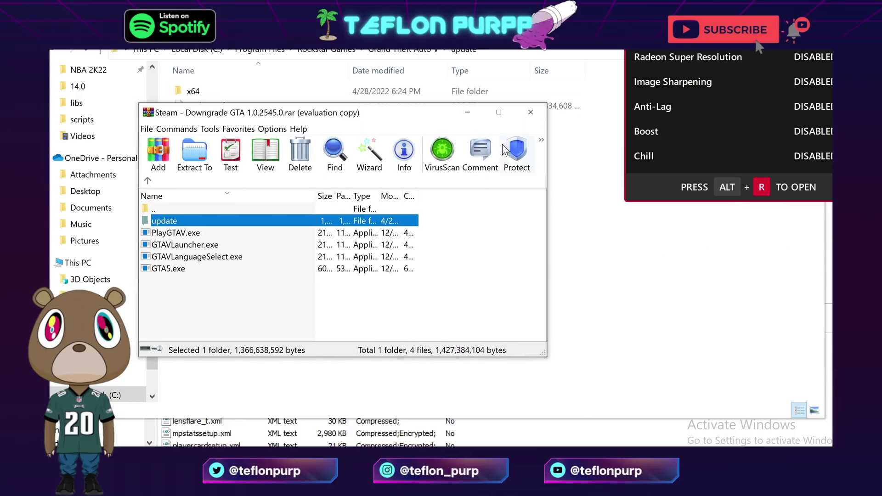
click(535, 112)
click(347, 50)
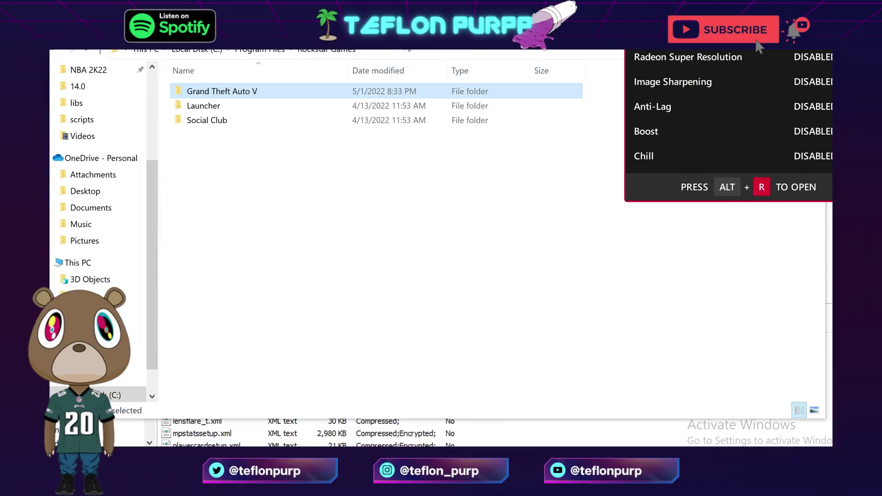
double_click(368, 87)
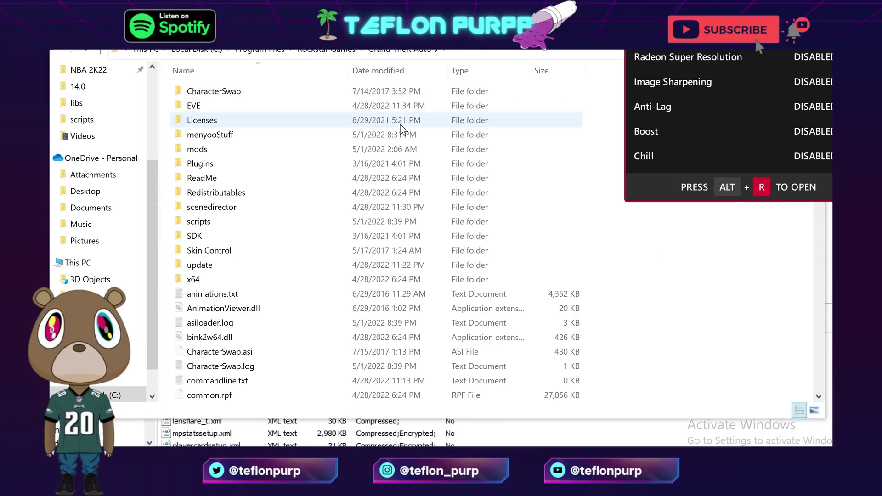
scroll(454, 138, down, 3)
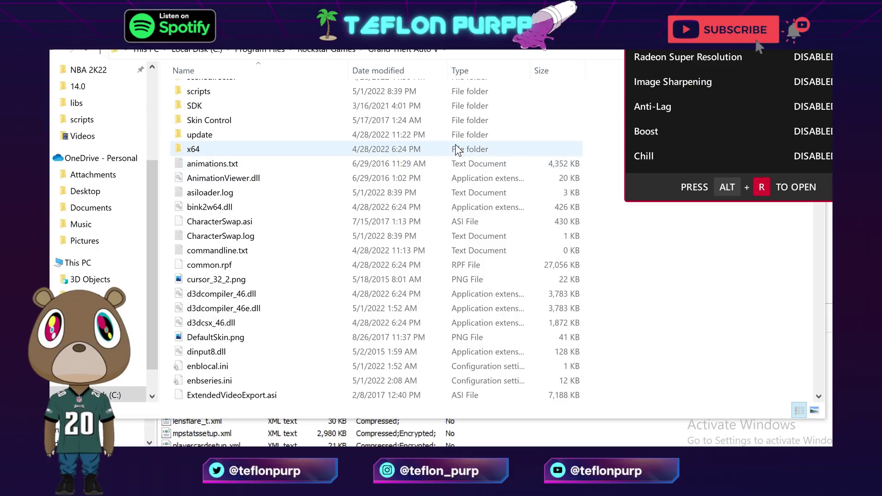
scroll(456, 148, down, 8)
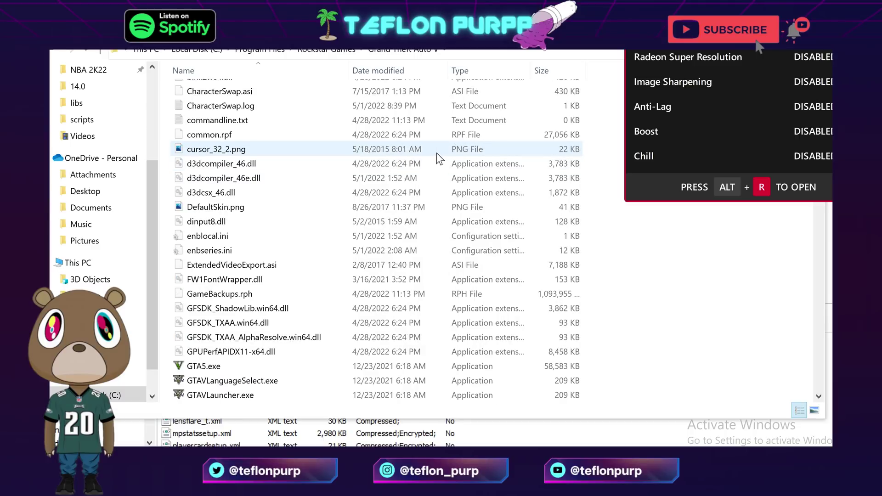
click(218, 149)
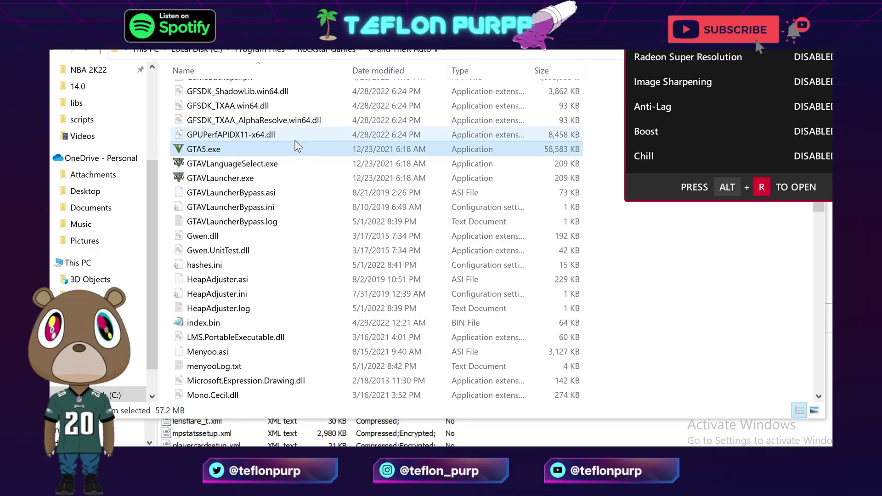
Open GTA5.exe's context menu to reach Run as administrator.
right_click(308, 151)
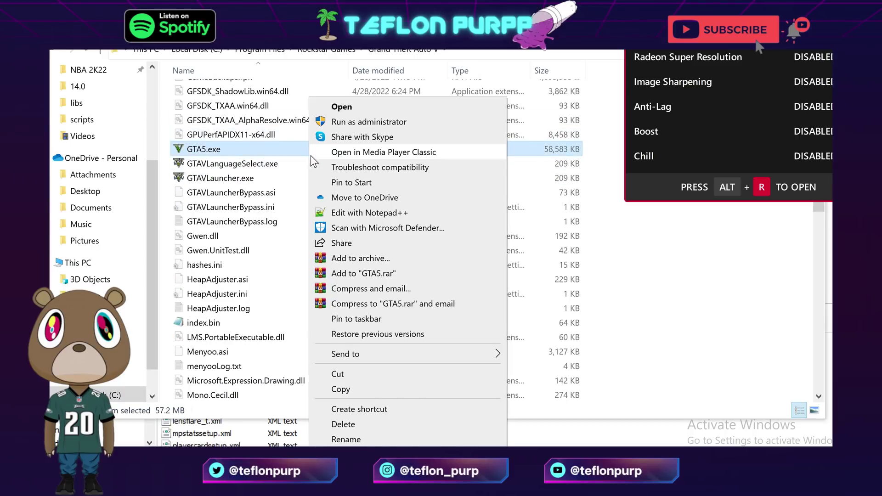